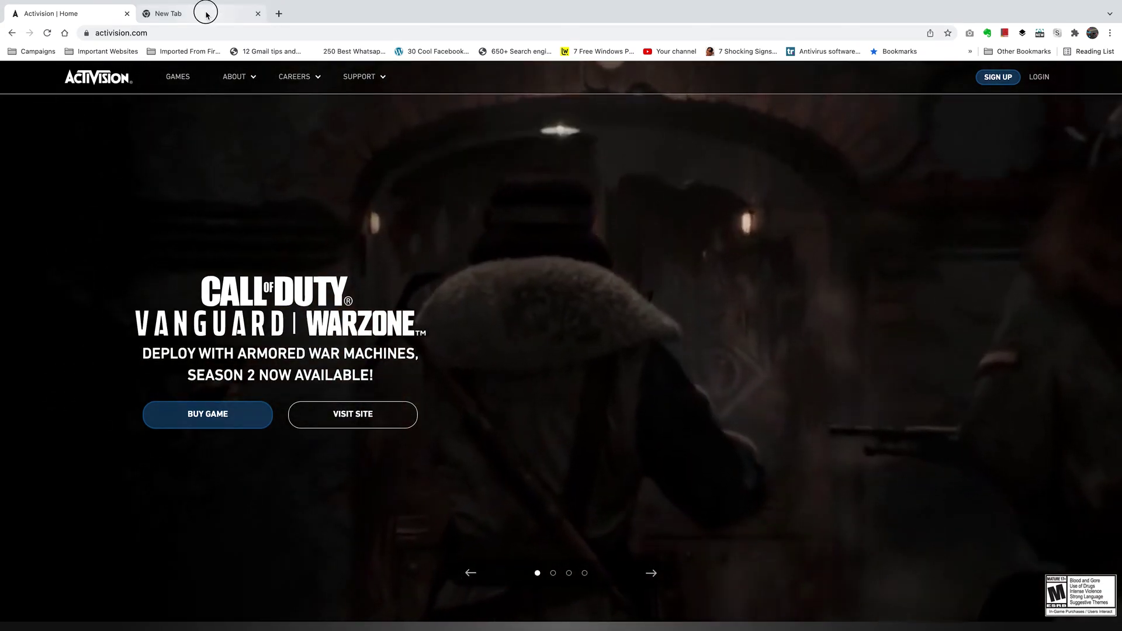
Open a fresh Chrome tab showing the Google start page, leaving Activision open in the first tab.
{"action": "left_click", "coordinate": [206, 15]}
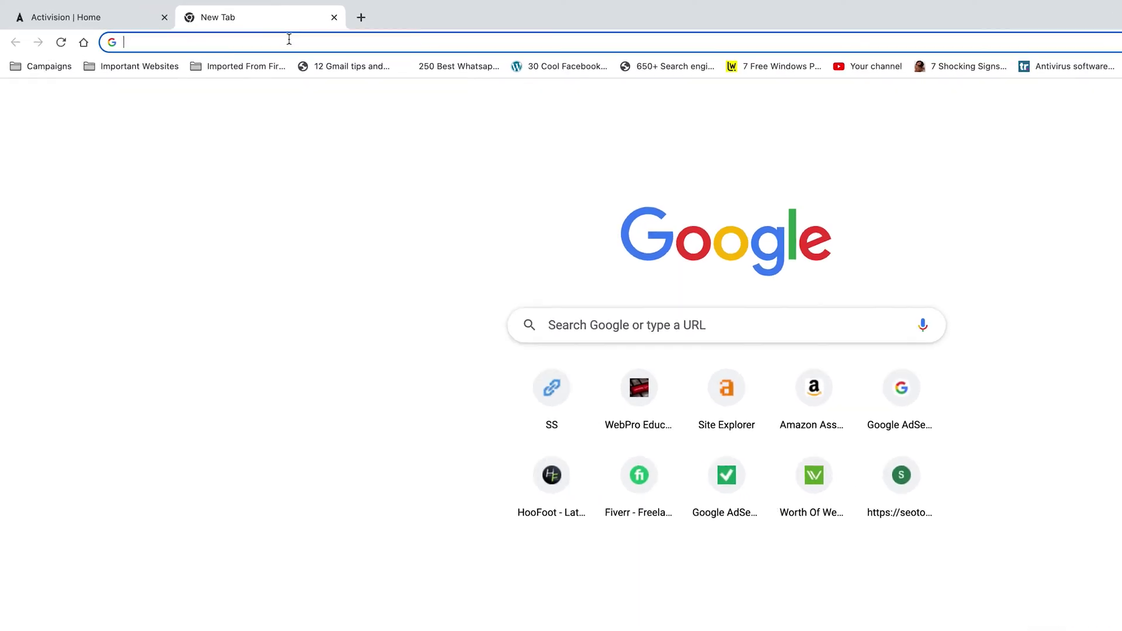
Go to activision.com in the new tab by accepting the 'activ' address-bar suggestion.
{"action": "type", "text": "activ"}
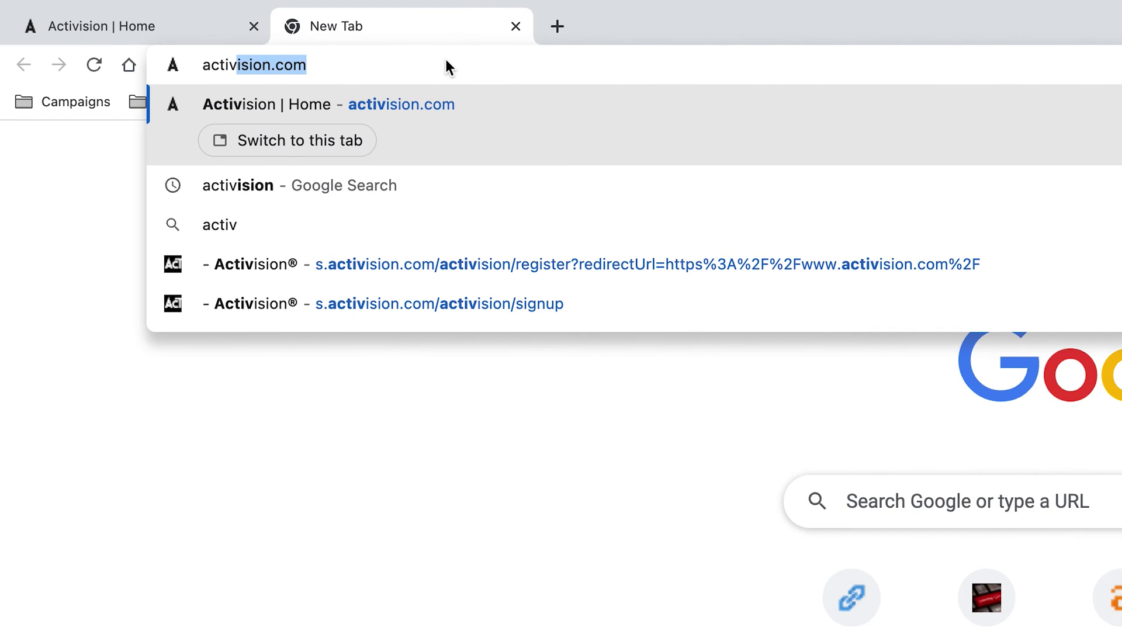
{"action": "key", "text": "Return"}
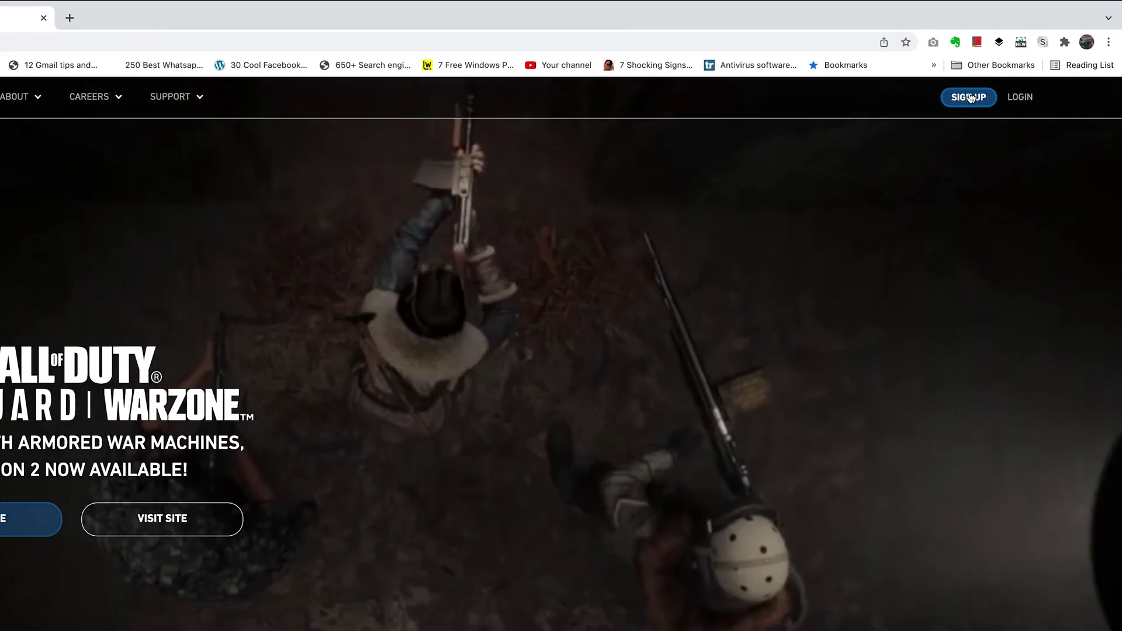
Start an Activision sign-up with the saved email address autofilled into both email fields.
{"action": "left_click", "coordinate": [969, 98]}
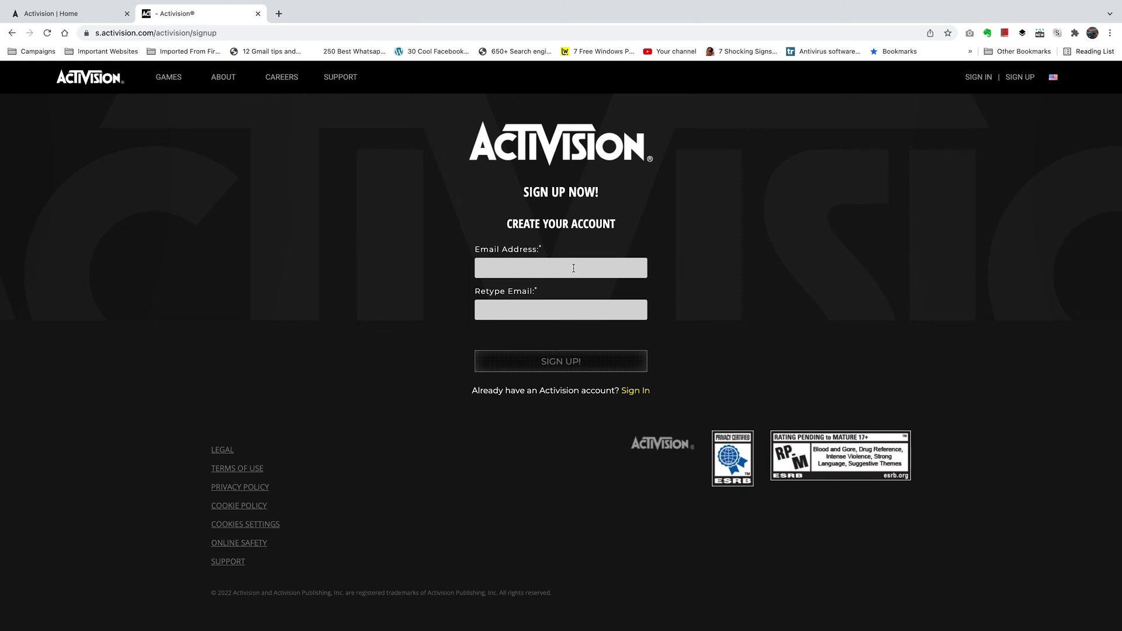
{"action": "left_click", "coordinate": [573, 268]}
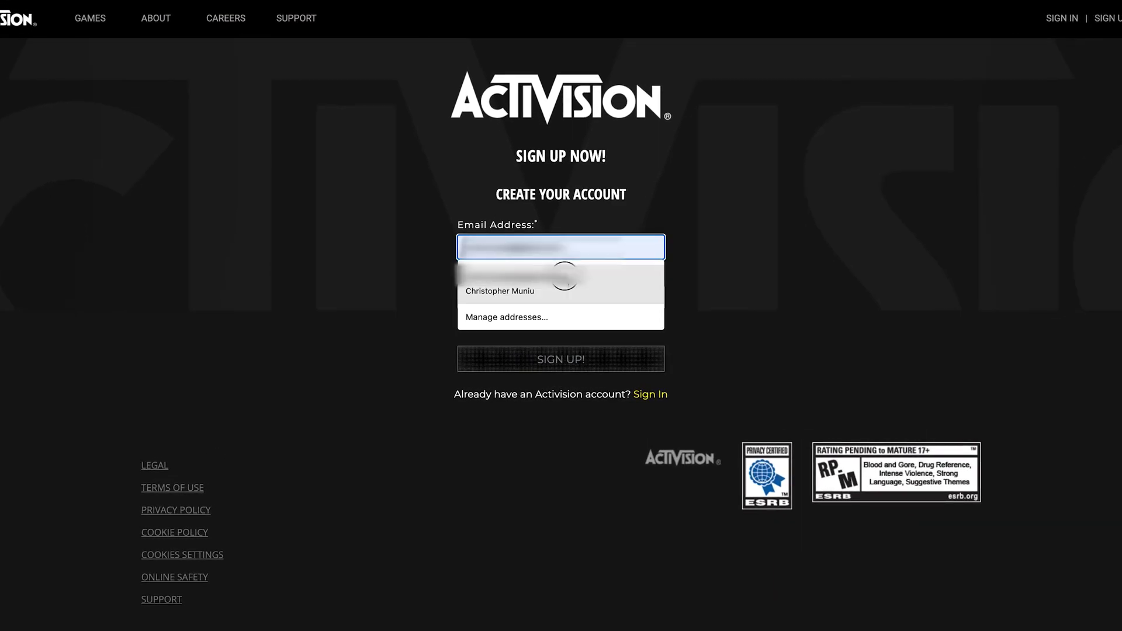
{"action": "left_click", "coordinate": [564, 278]}
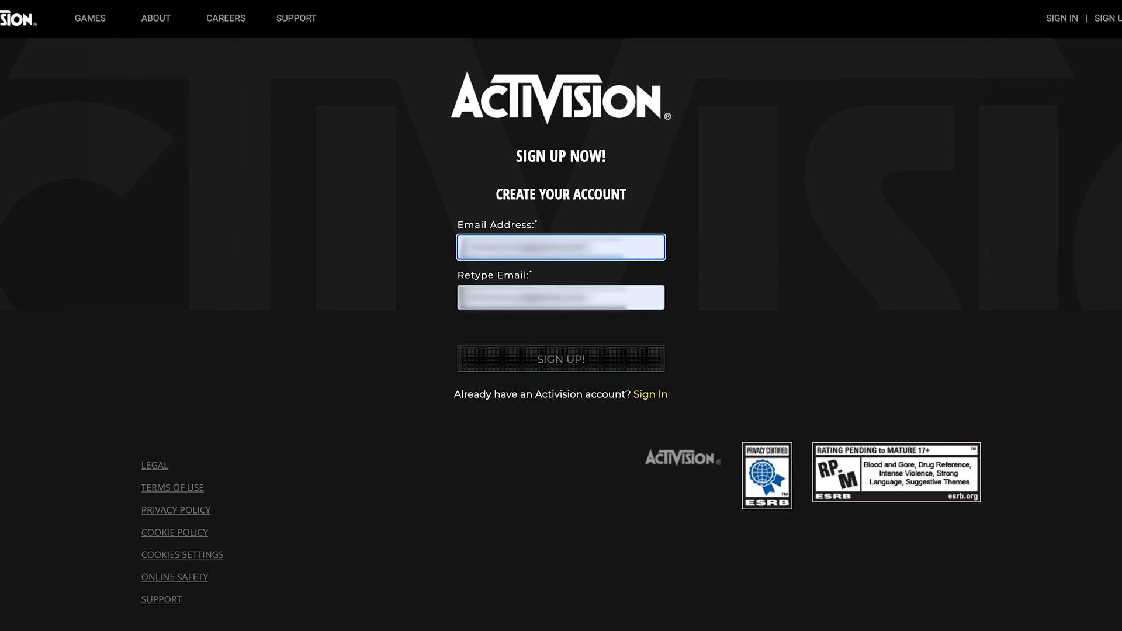
{"action": "left_click", "coordinate": [560, 363]}
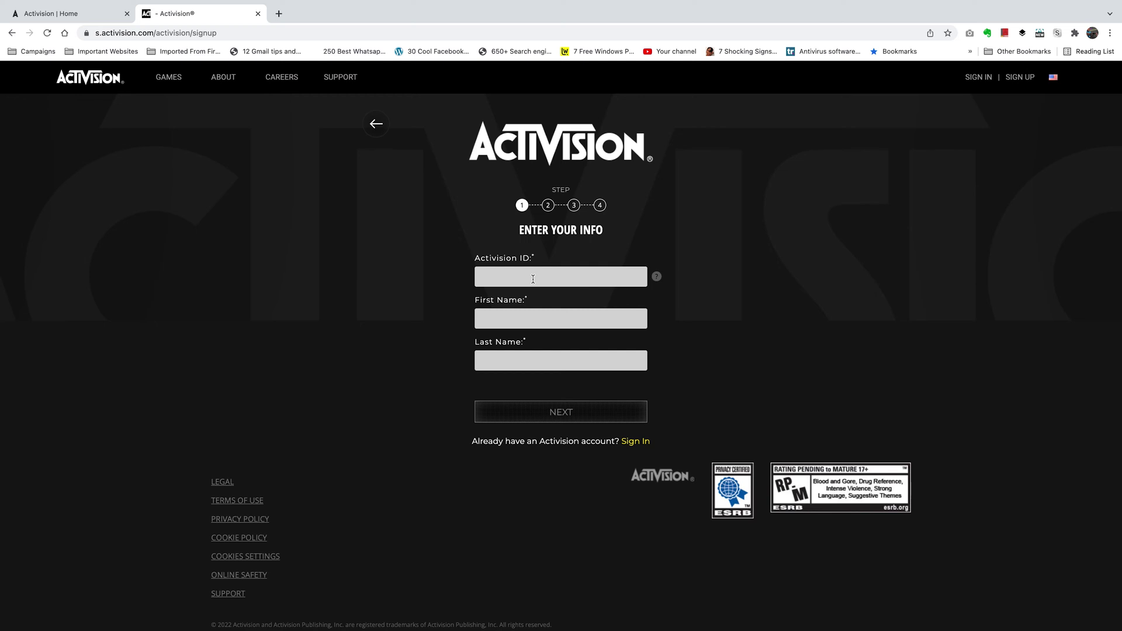
Enter a new Activision ID, correct the first name, keep the last name, and continue.
{"action": "left_click", "coordinate": [657, 276]}
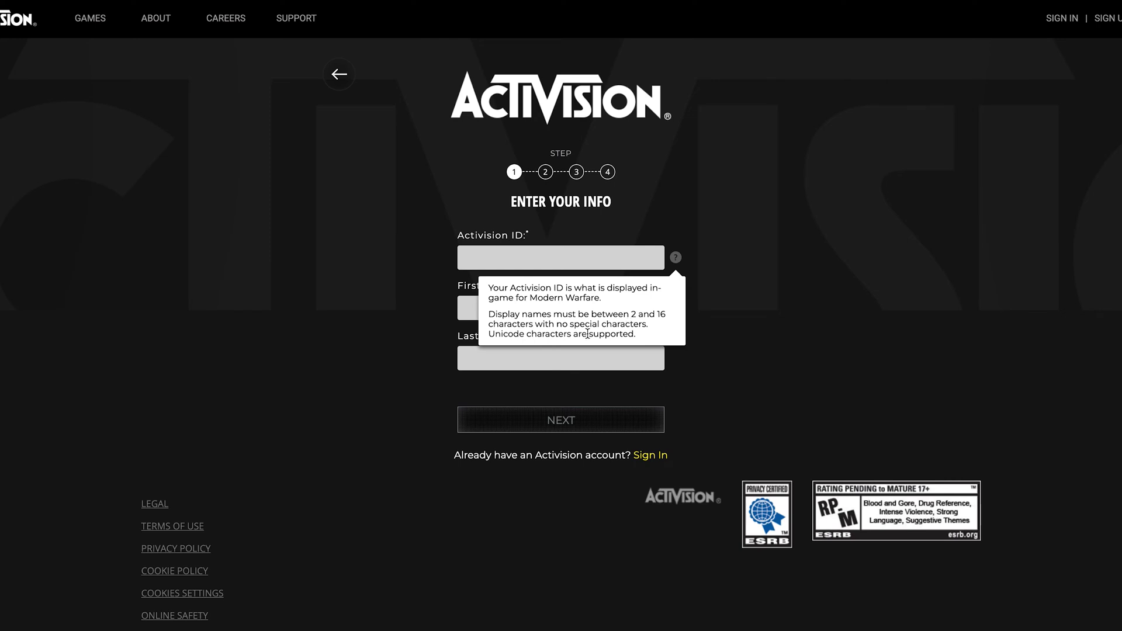
{"action": "left_click", "coordinate": [537, 259]}
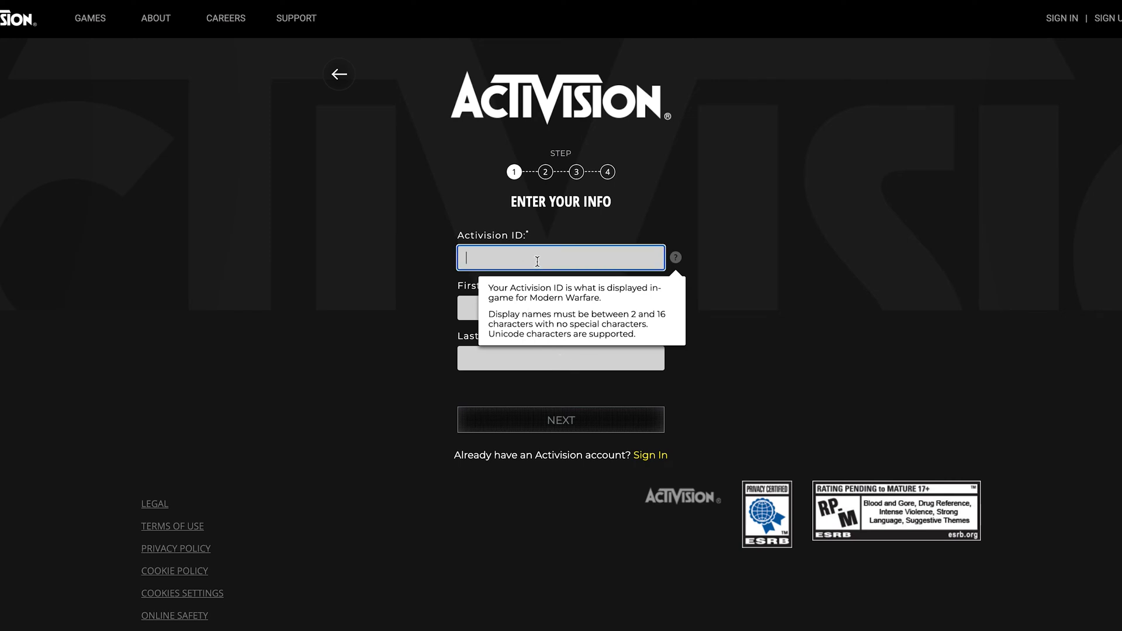
{"action": "type", "text": "gachema"}
{"action": "left_click", "coordinate": [678, 260]}
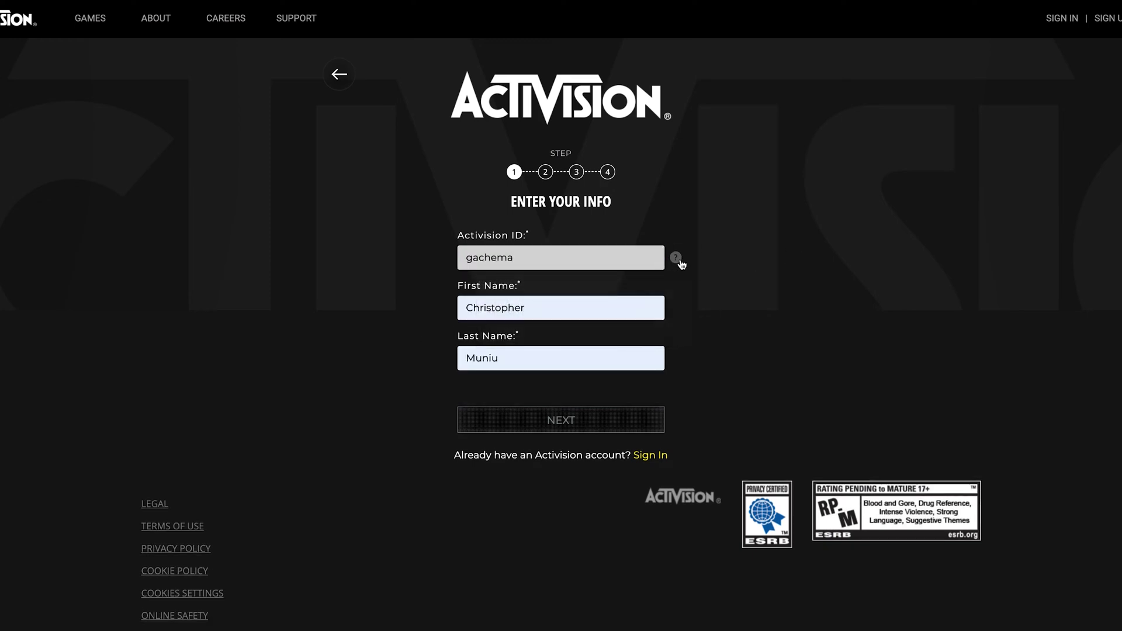
{"action": "key", "text": "Tab"}
{"action": "type", "text": "Chris"}
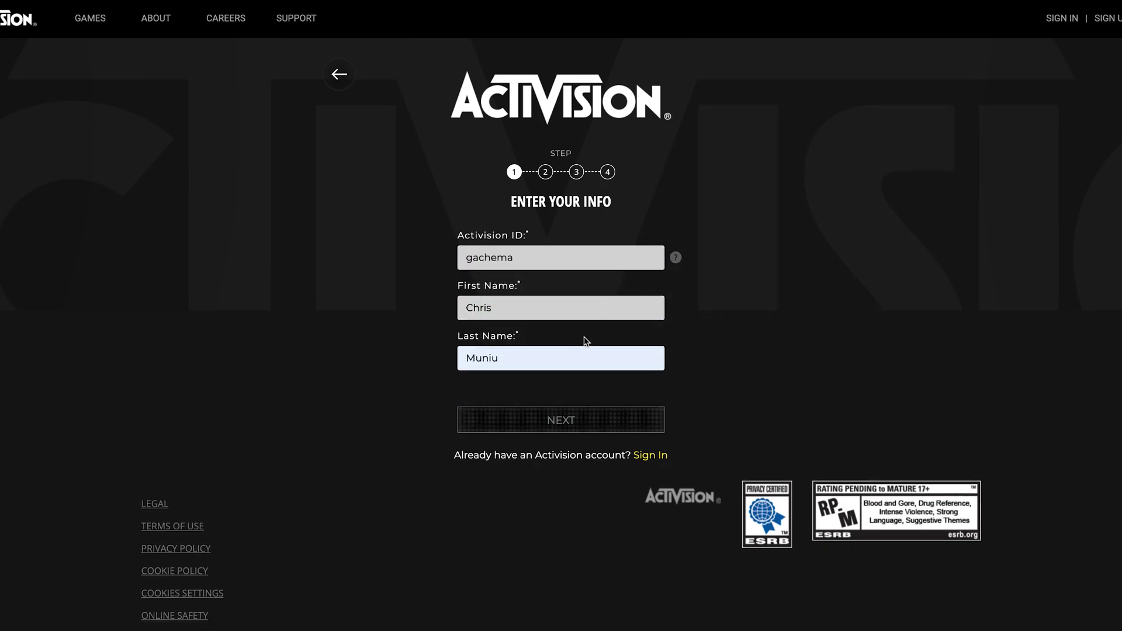
{"action": "left_click", "coordinate": [561, 429]}
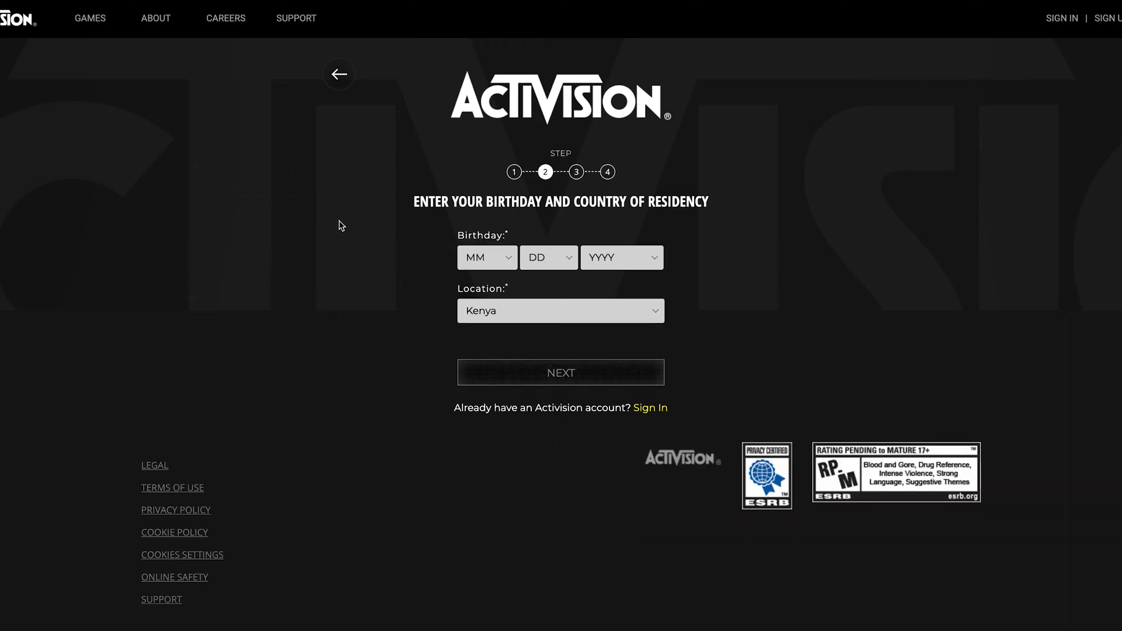
Pick month 1, day 1 and year 2001 as the birthday, keeping Kenya, then continue.
{"action": "left_click", "coordinate": [510, 263]}
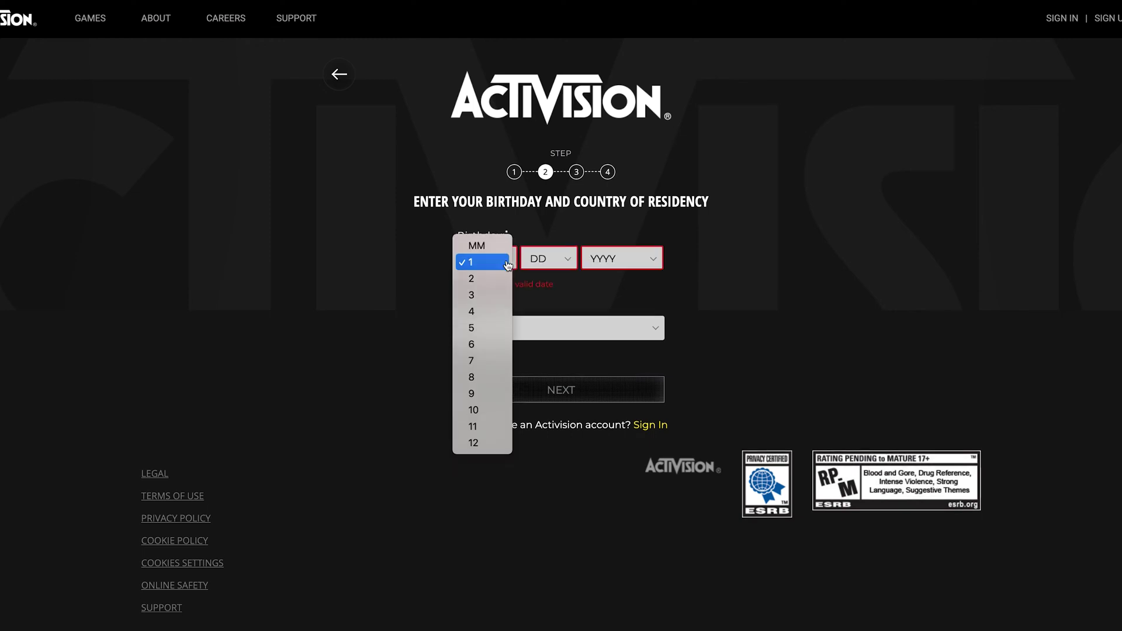
{"action": "left_click", "coordinate": [471, 263]}
{"action": "left_click", "coordinate": [567, 262]}
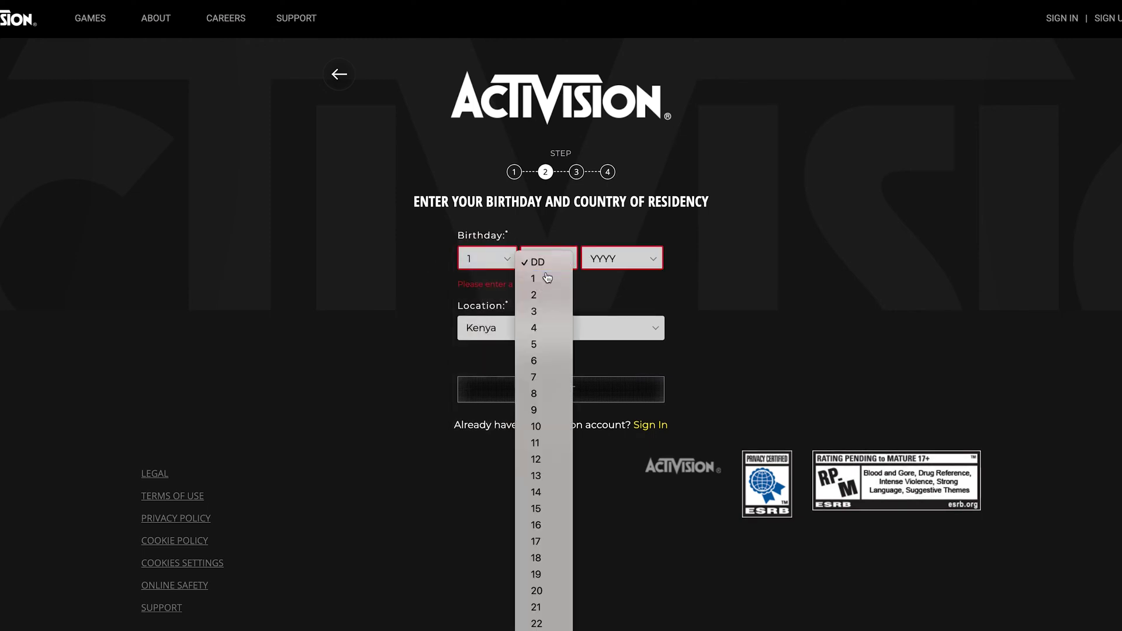
{"action": "left_click", "coordinate": [534, 277]}
{"action": "left_click", "coordinate": [658, 263]}
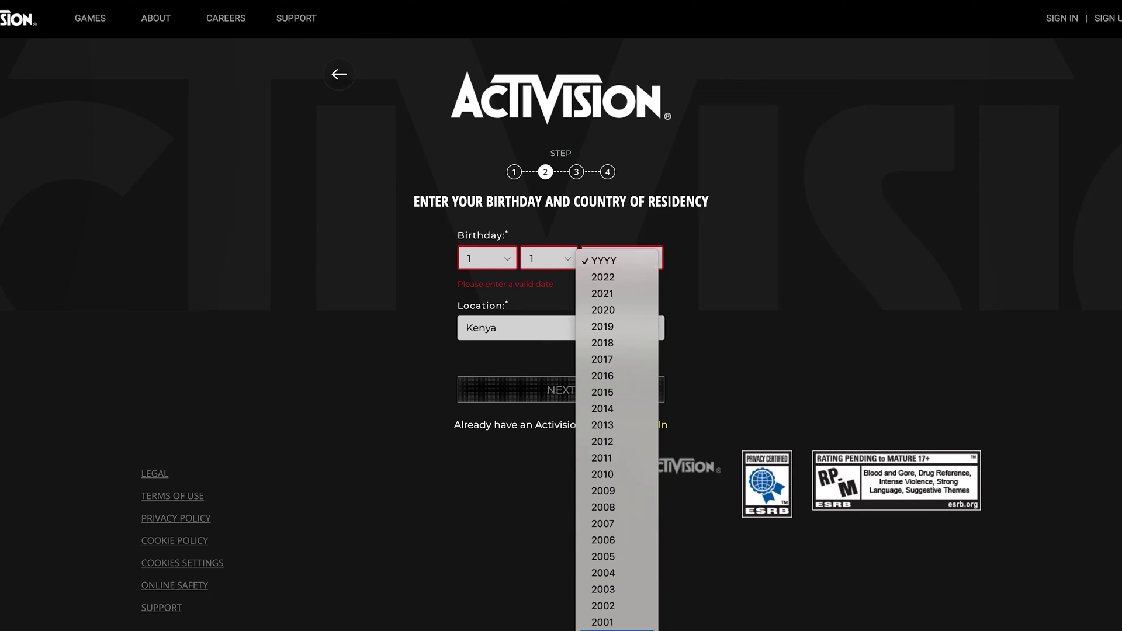
{"action": "left_click", "coordinate": [631, 626]}
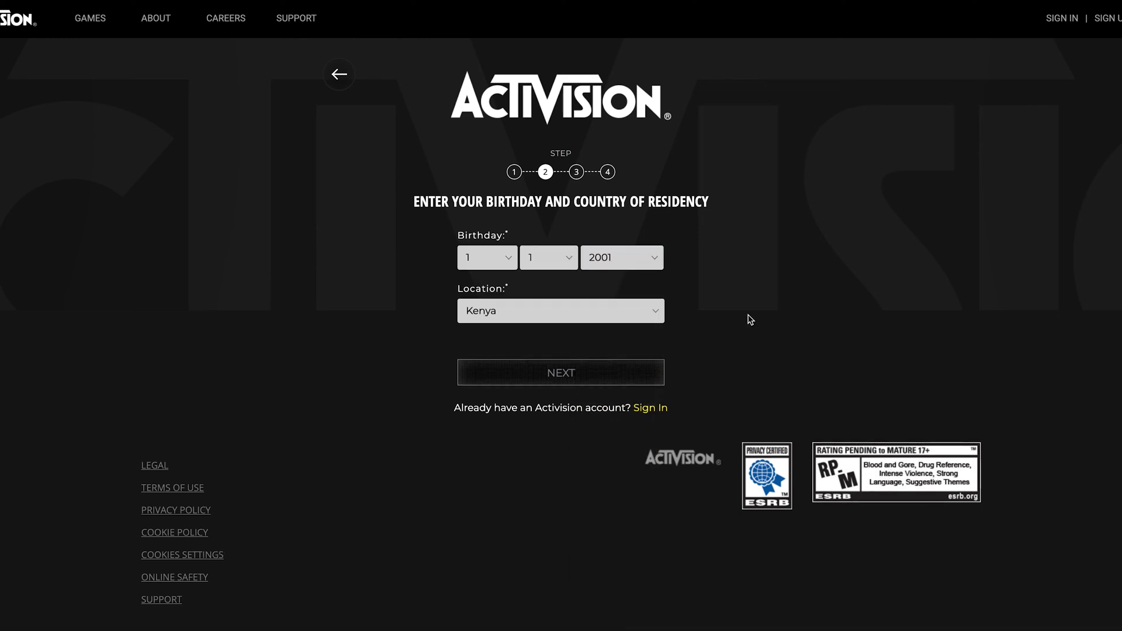
{"action": "left_click", "coordinate": [567, 378]}
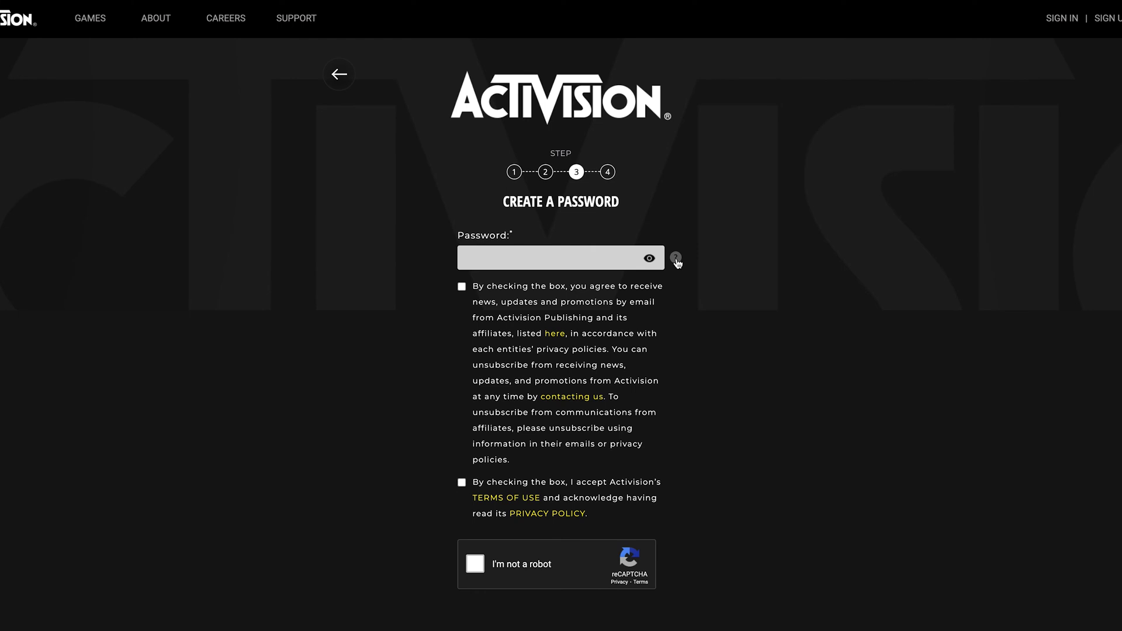
Fill the password field with Chrome's suggested strong password.
{"action": "left_click", "coordinate": [676, 258]}
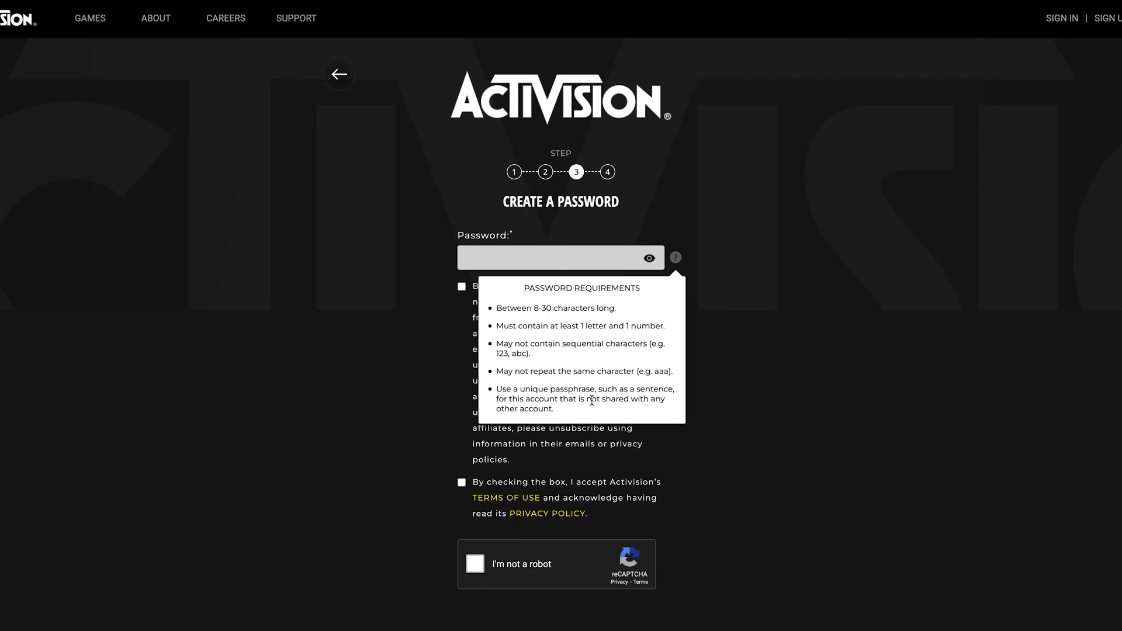
{"action": "left_click", "coordinate": [600, 254]}
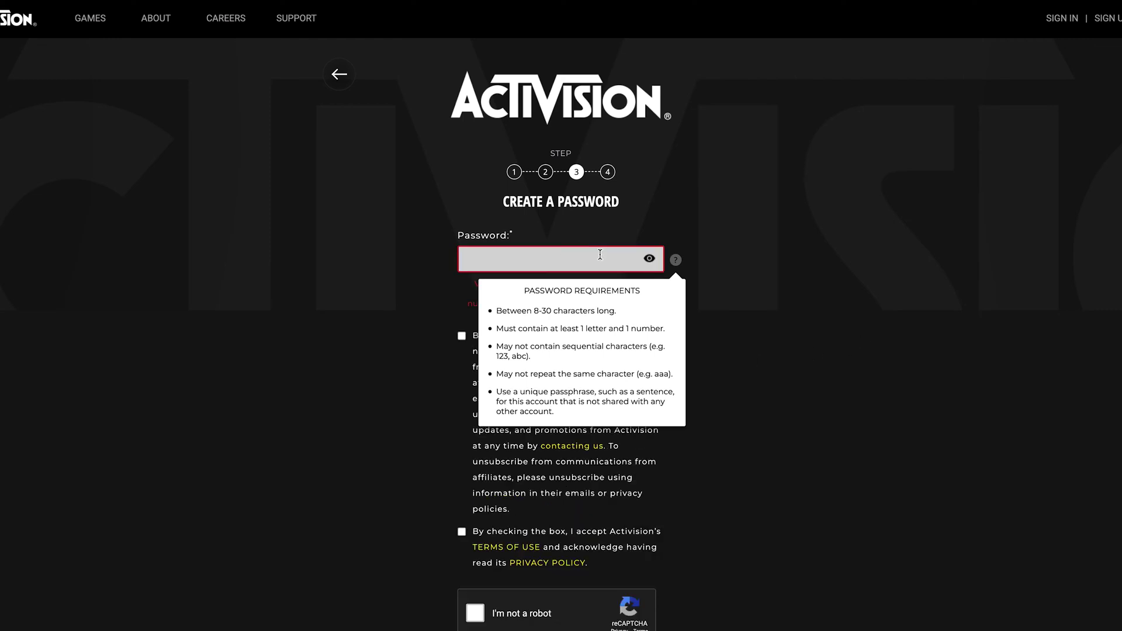
{"action": "left_click", "coordinate": [574, 257]}
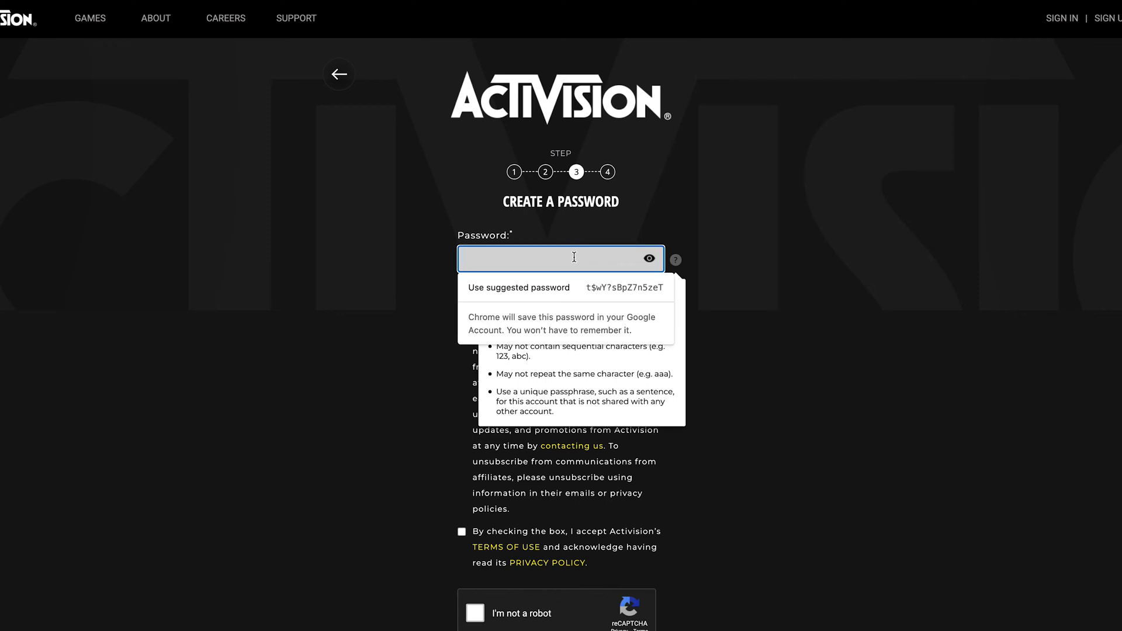
{"action": "left_click", "coordinate": [598, 290]}
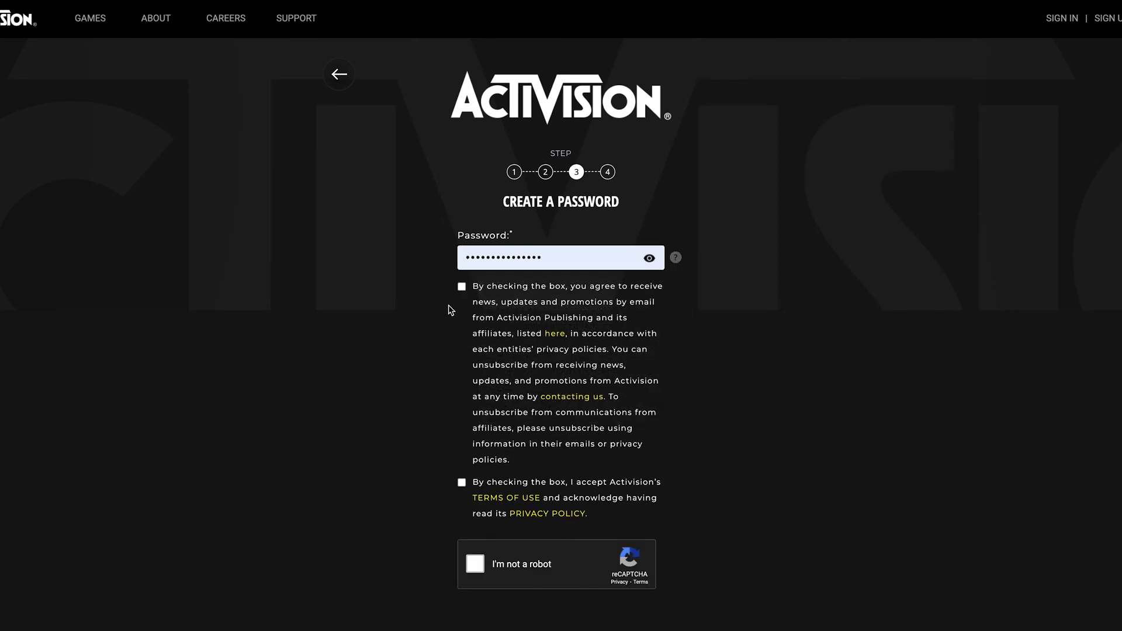
Accept the news and terms consents, pass the reCAPTCHA check, and submit the password step.
{"action": "left_click", "coordinate": [461, 286]}
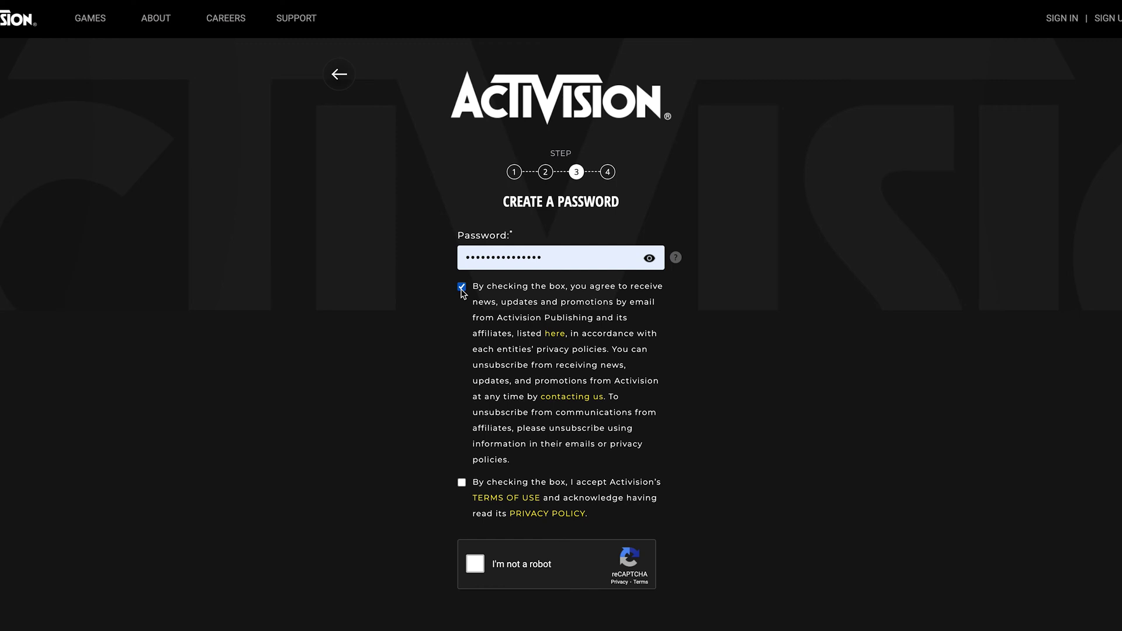
{"action": "left_click", "coordinate": [462, 483]}
{"action": "scroll", "coordinate": [390, 486], "scroll_direction": "down", "scroll_amount": 1}
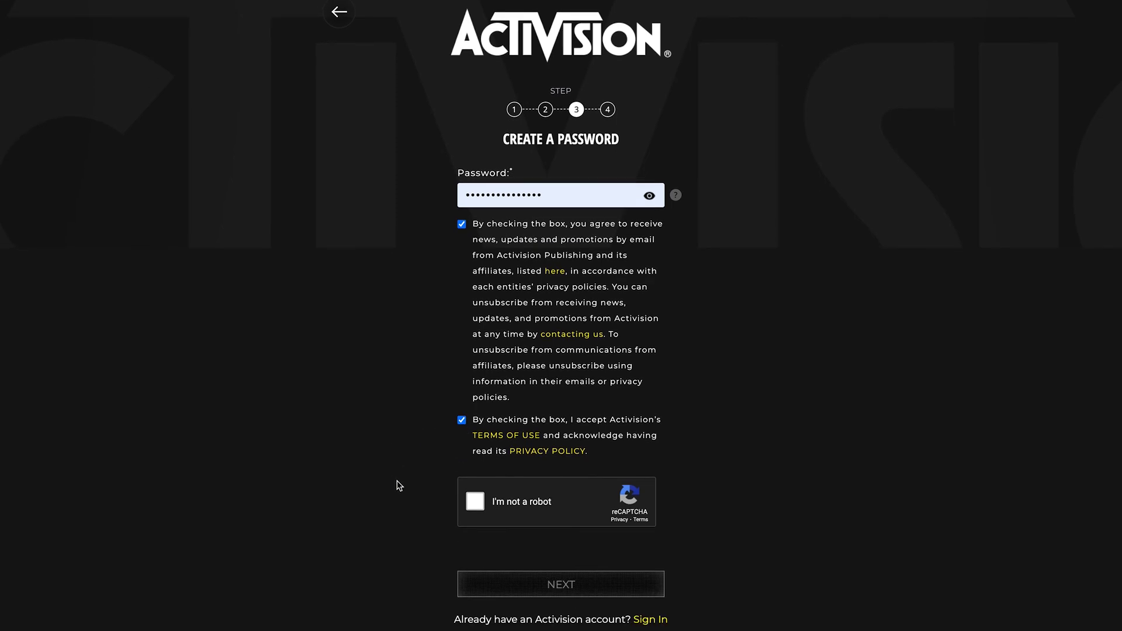
{"action": "left_click", "coordinate": [475, 493]}
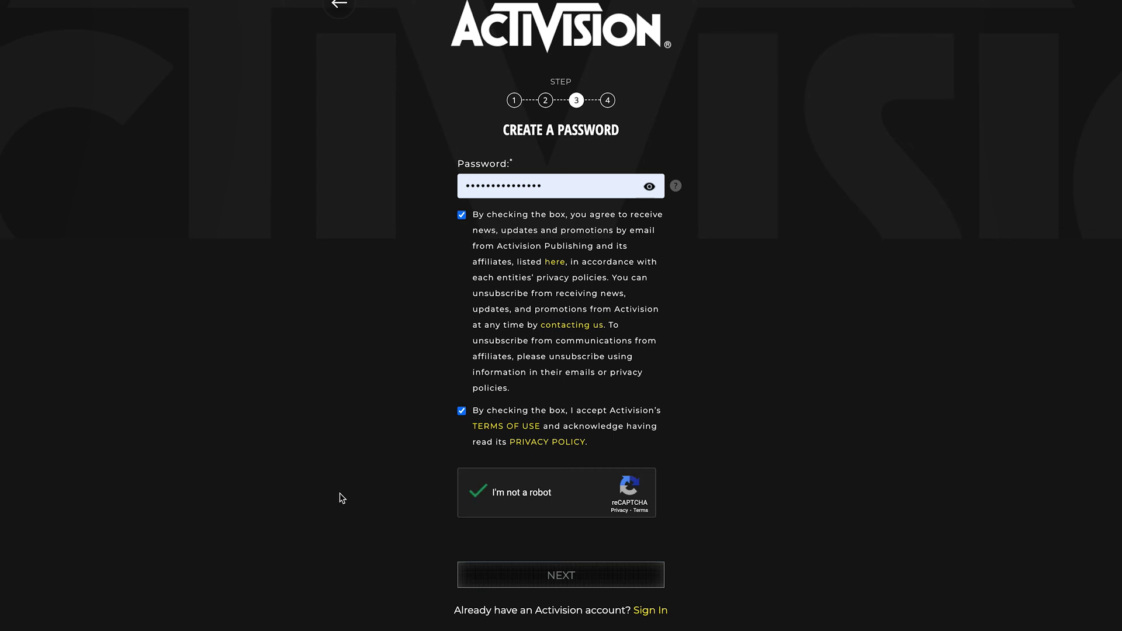
{"action": "left_click", "coordinate": [567, 578]}
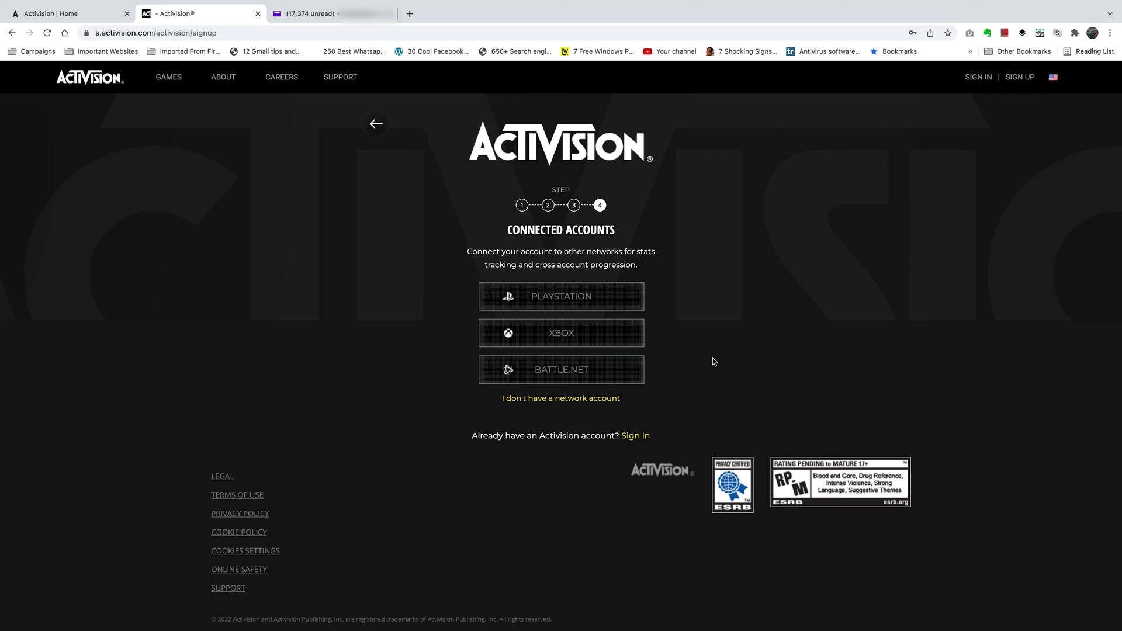
Verify the email via VERIFY YOUR EMAIL in the 'Complete your Activision registration' Yahoo message.
{"action": "left_click", "coordinate": [336, 13]}
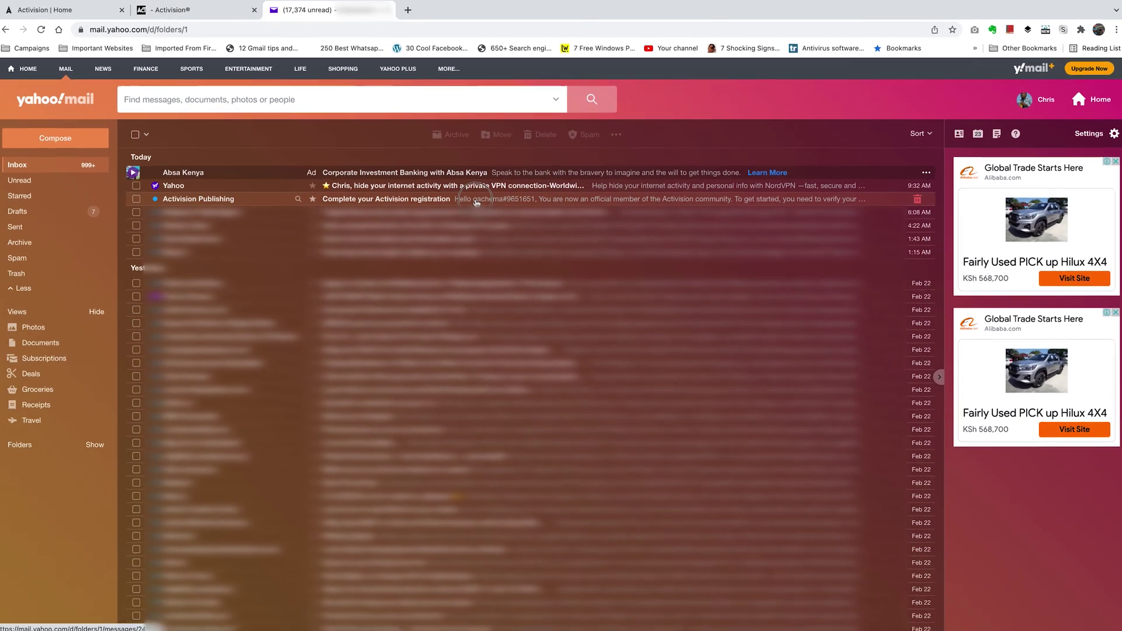
{"action": "left_click", "coordinate": [459, 181]}
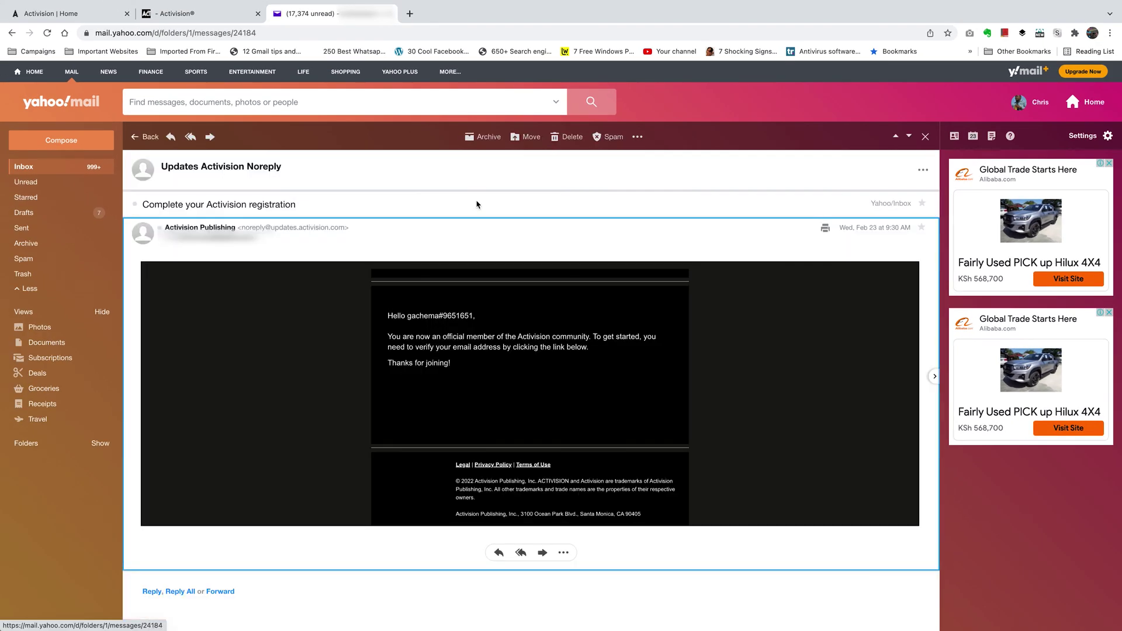
{"action": "scroll", "coordinate": [332, 327], "scroll_direction": "down", "scroll_amount": 2}
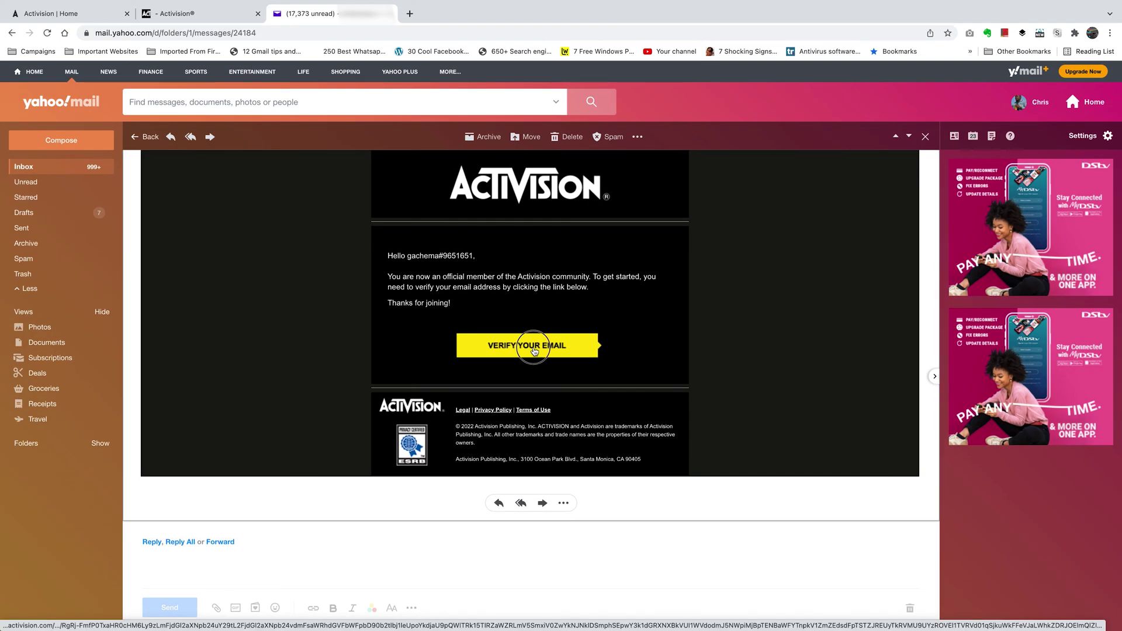
{"action": "left_click", "coordinate": [533, 353]}
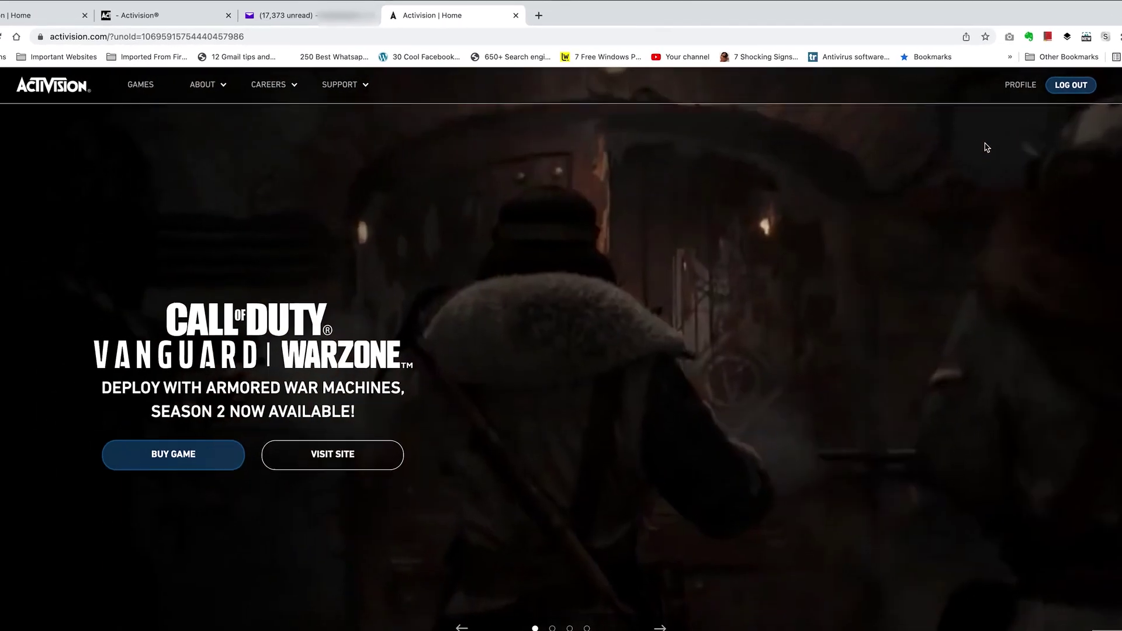
Browse the profile's Linked Accounts list, then return to the activision.com homepage via the logo.
{"action": "left_click", "coordinate": [1021, 86]}
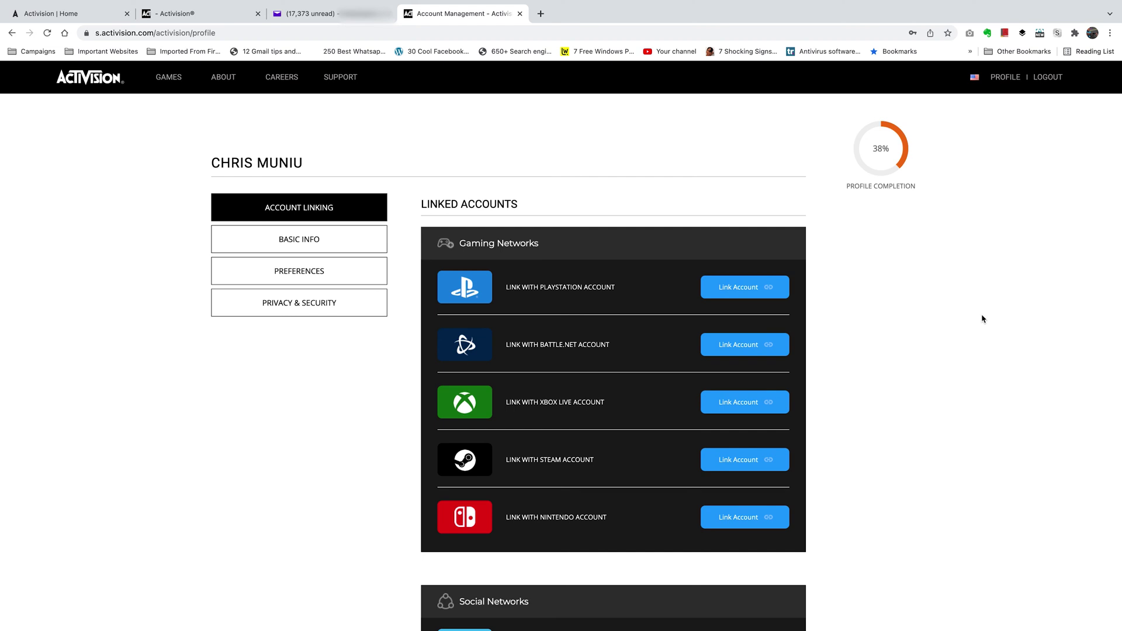
{"action": "scroll", "coordinate": [983, 318], "scroll_direction": "down", "scroll_amount": 1}
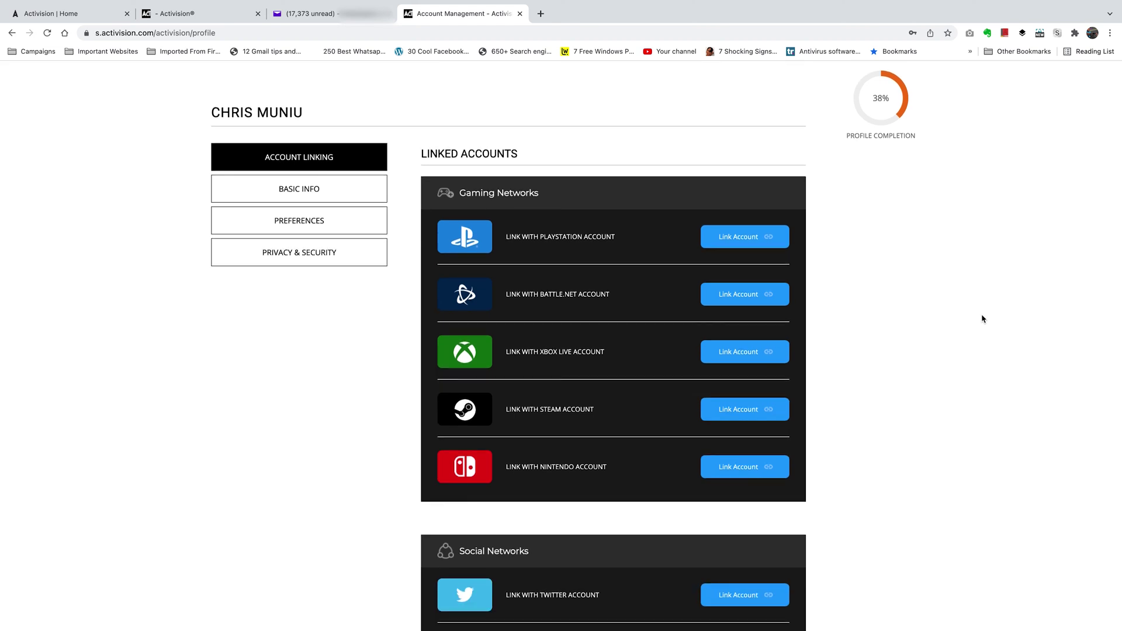
{"action": "scroll", "coordinate": [982, 318], "scroll_direction": "down", "scroll_amount": 1}
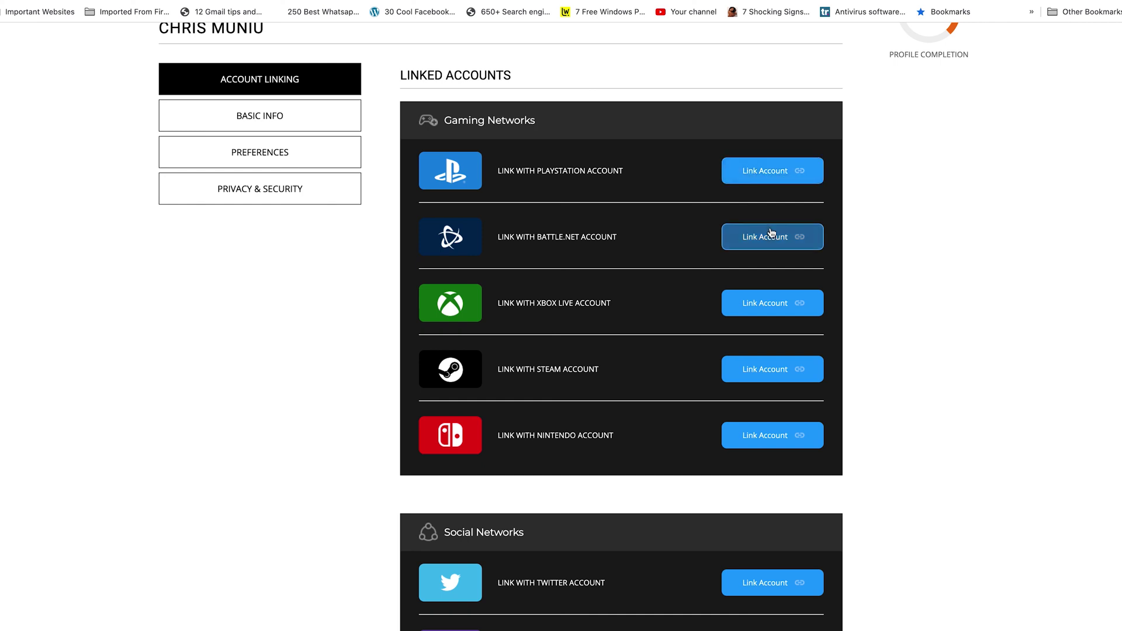
{"action": "scroll", "coordinate": [942, 352], "scroll_direction": "down", "scroll_amount": 7}
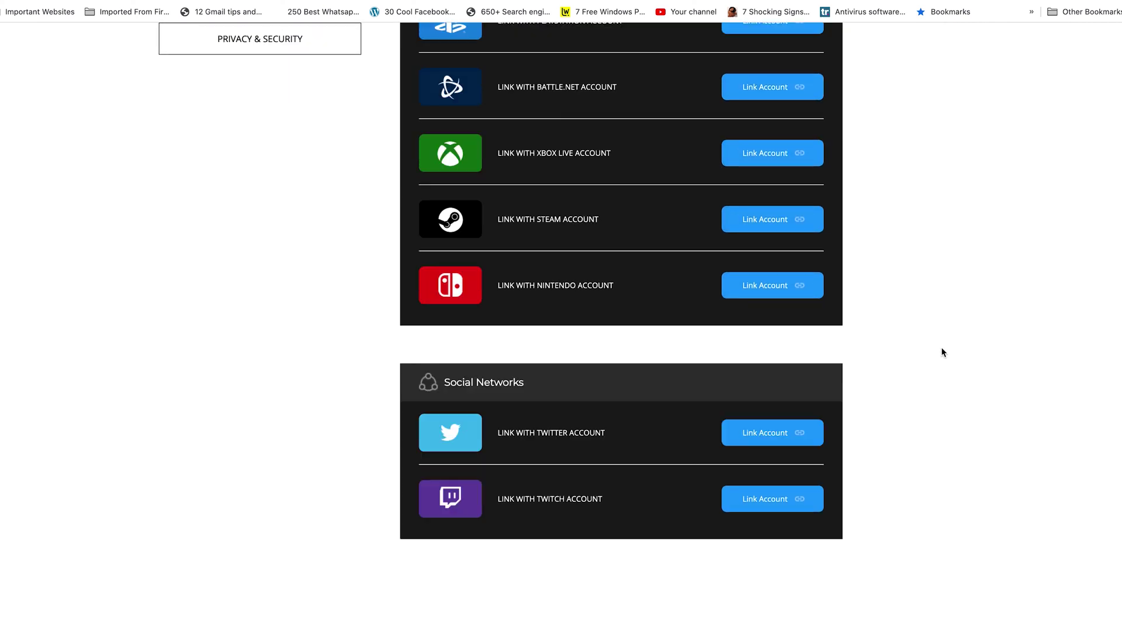
{"action": "scroll", "coordinate": [942, 352], "scroll_direction": "up", "scroll_amount": 9}
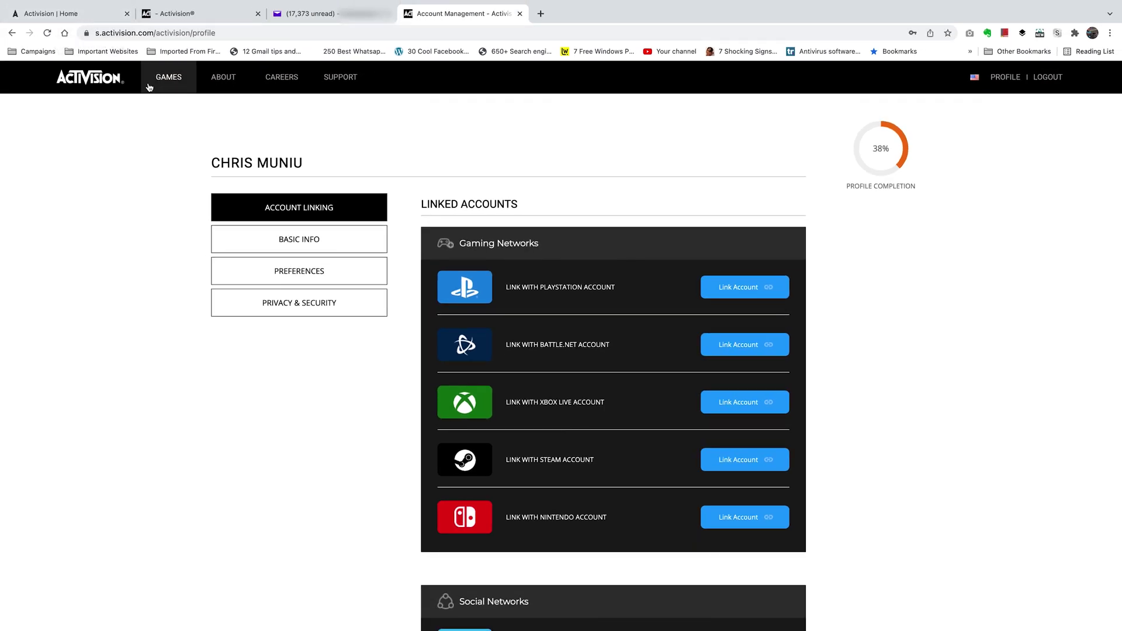
{"action": "left_click", "coordinate": [72, 79]}
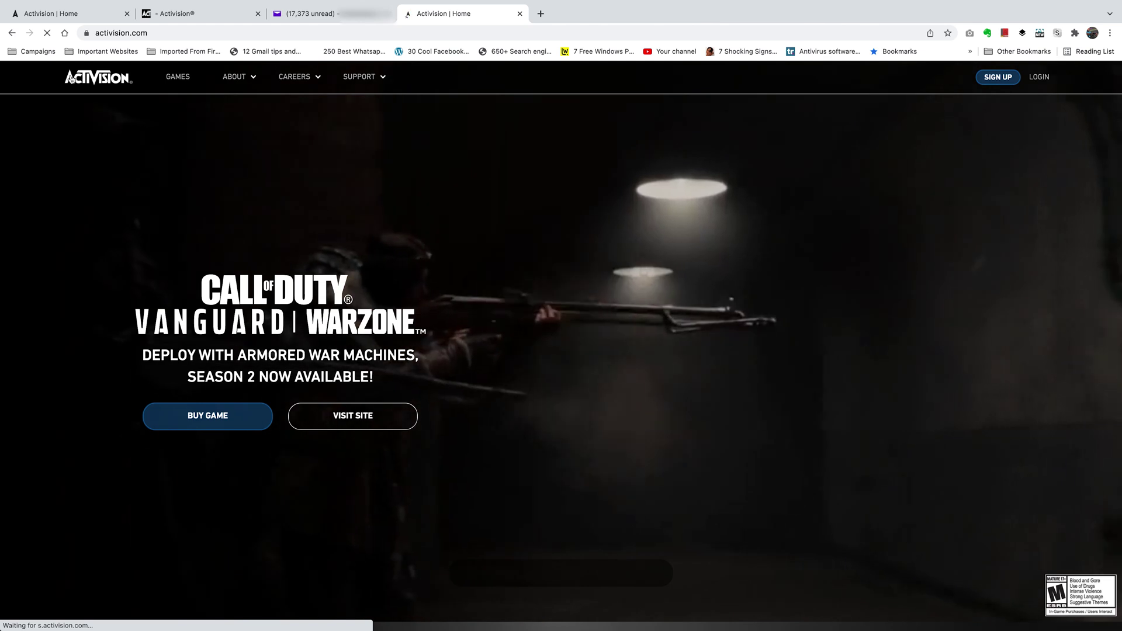